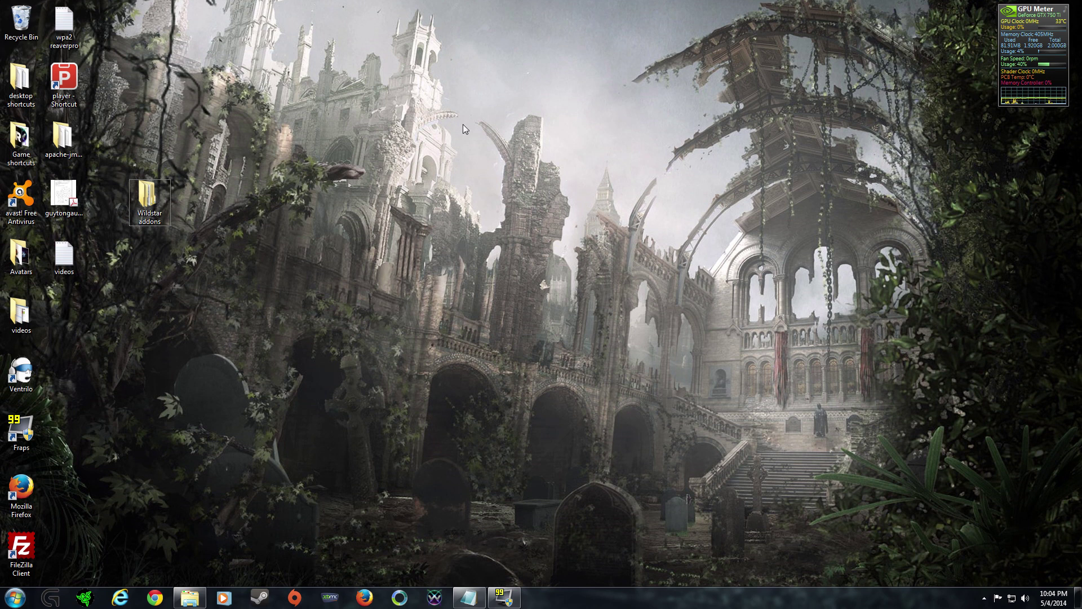
click(160, 602)
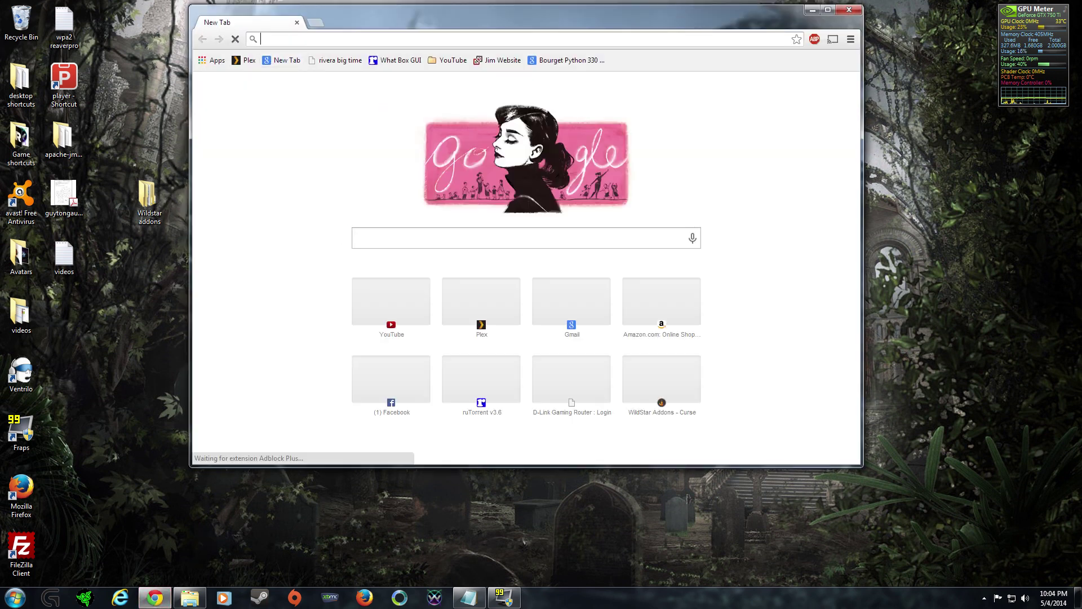
text(www.curse.com)
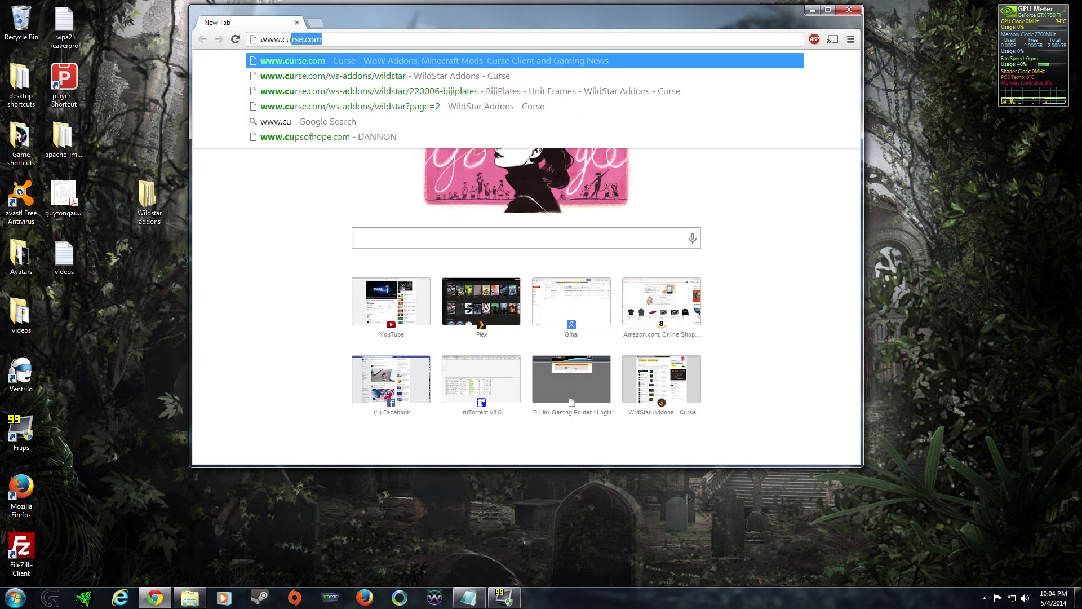
key(Return)
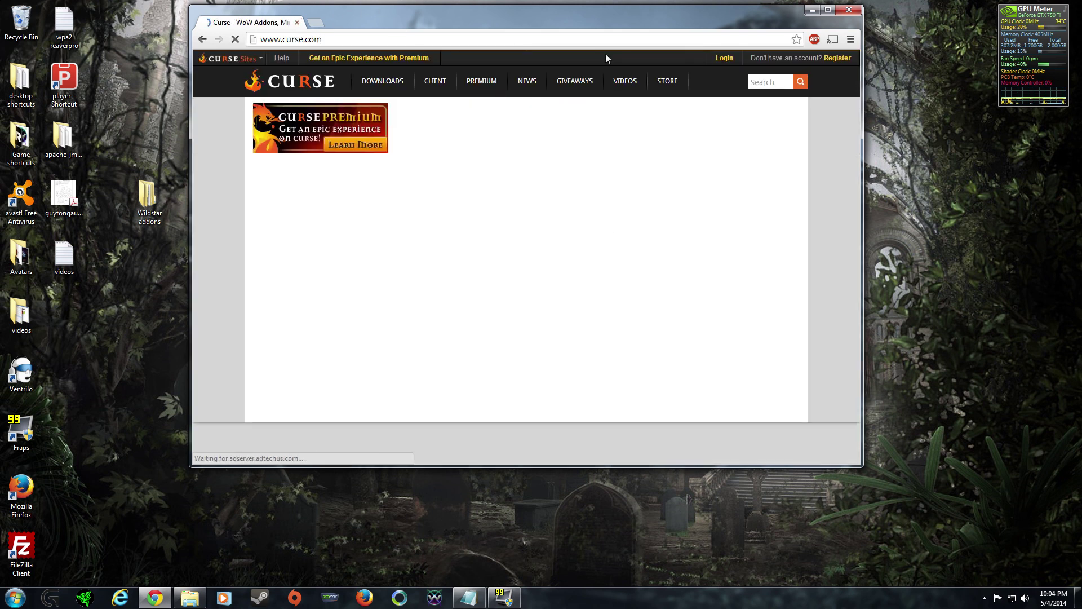
drag(600, 29, 609, 1)
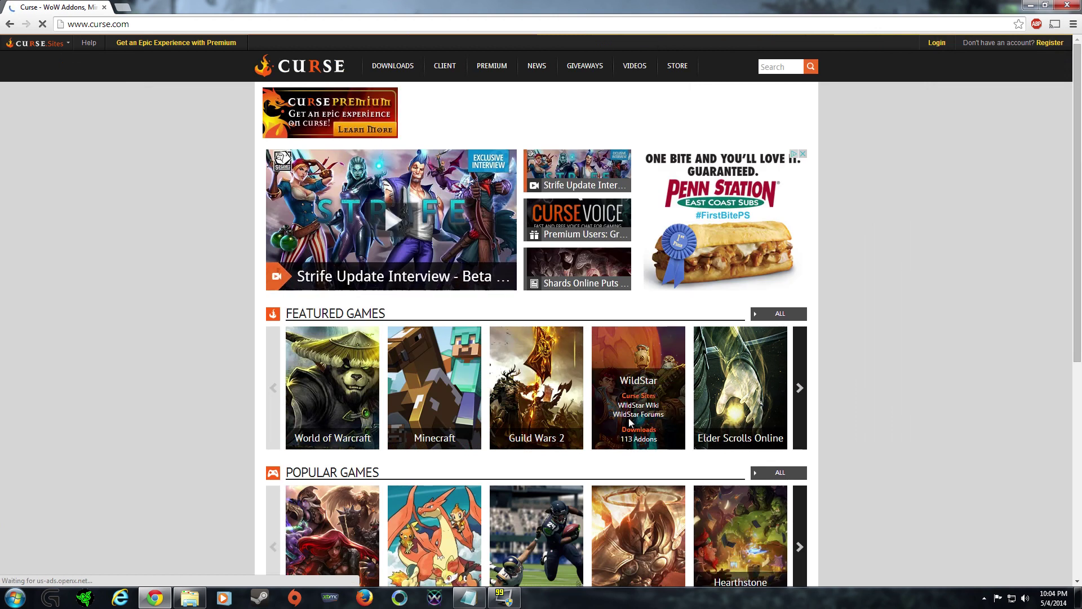
click(636, 397)
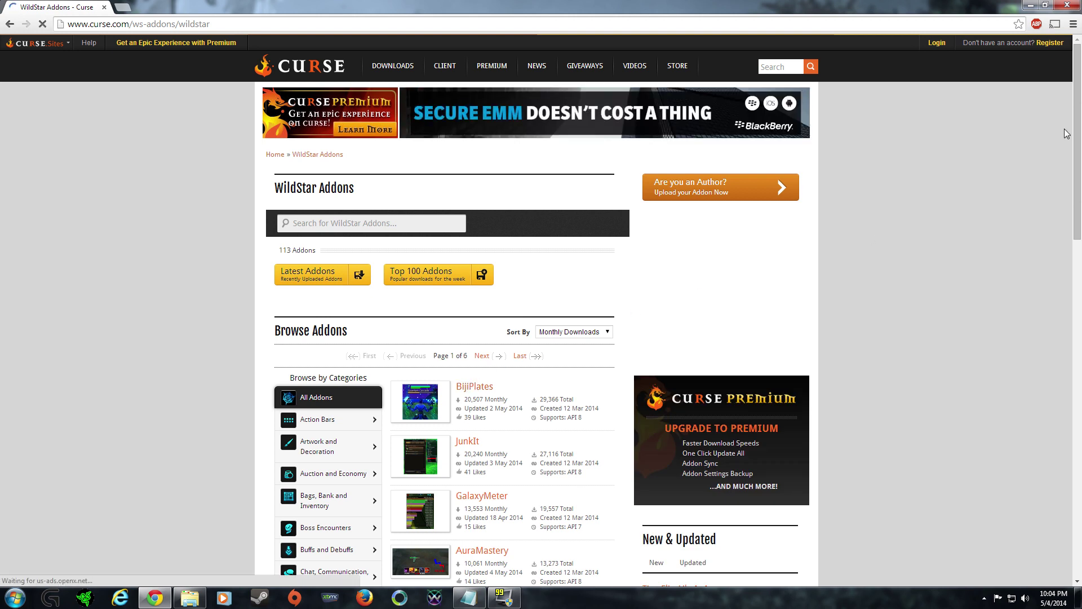
- Open JunkIt's Curse page, start the JunkIt-0.16.zip download, and minimize Chrome
scroll(910, 184, down, 3)
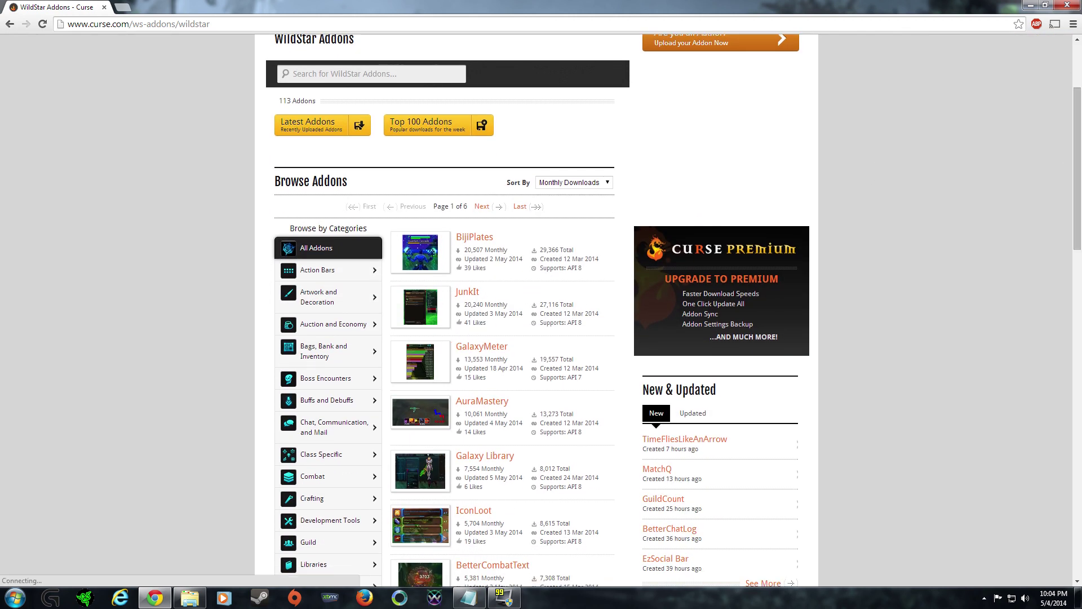
click(466, 293)
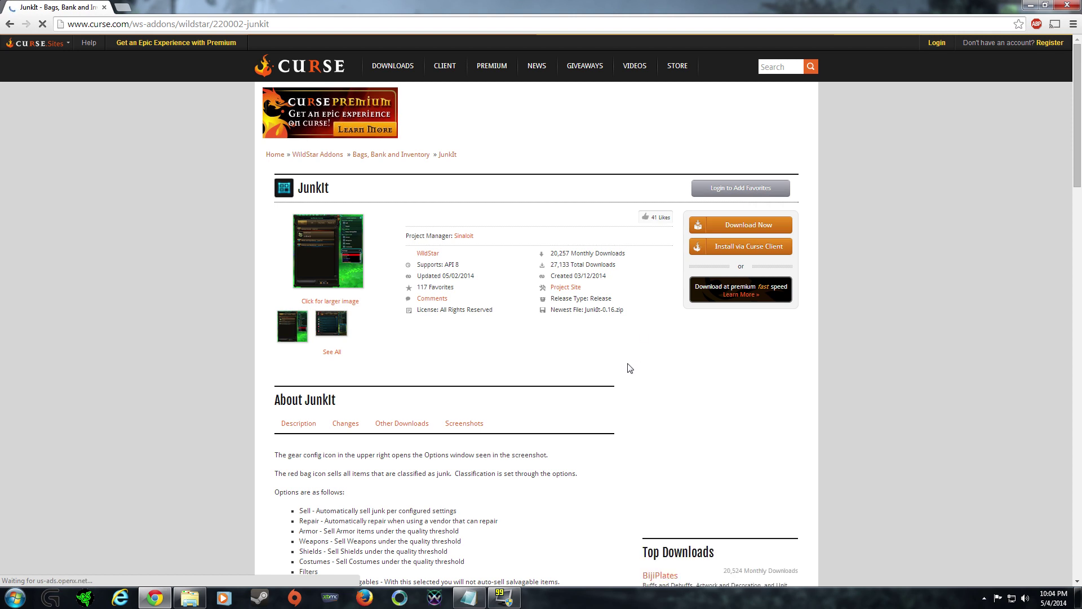
click(737, 232)
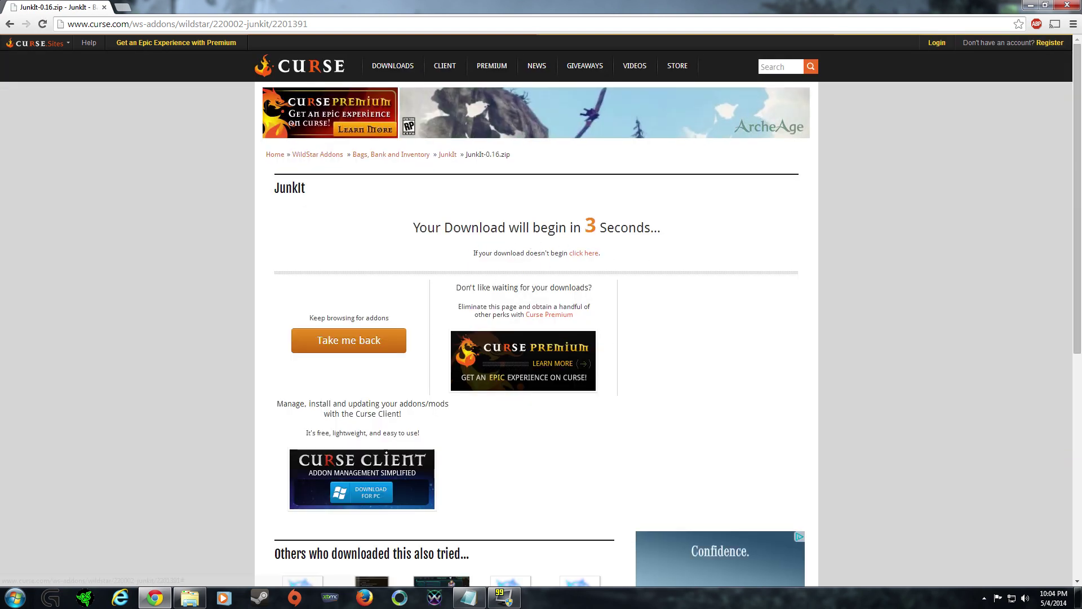
click(1035, 4)
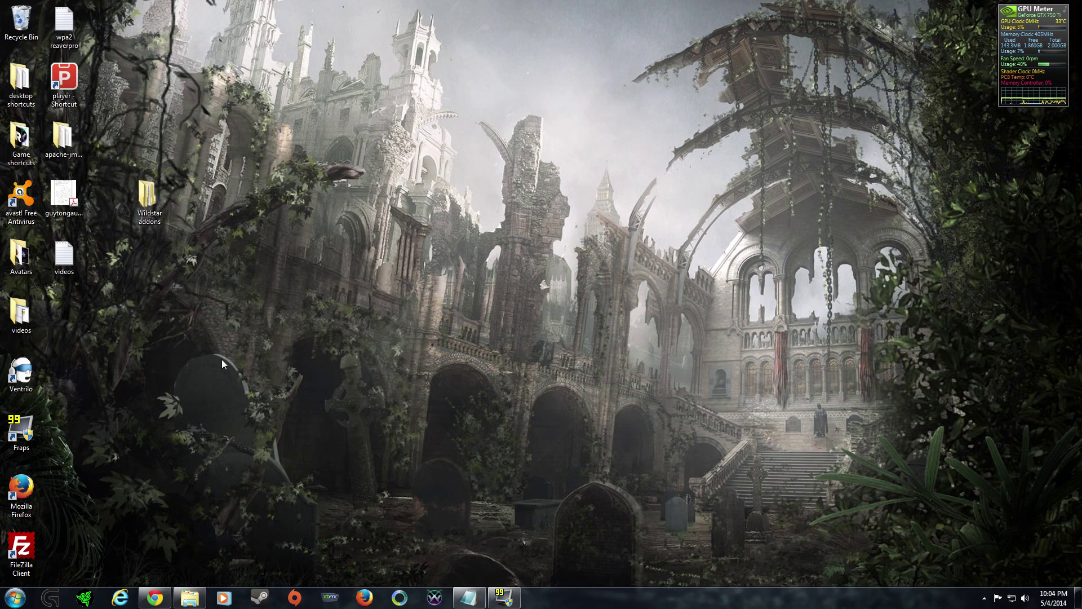
- In Explorer, navigate to AppData\Roaming\NCSOFT\WildStar using the %appdata% path
click(15, 598)
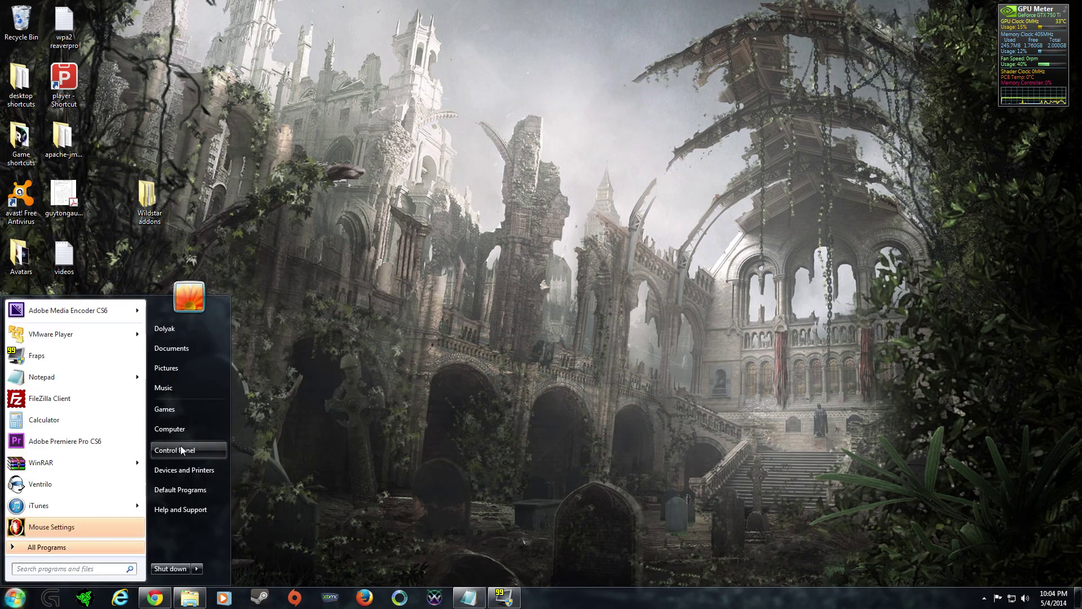
click(223, 430)
drag(430, 76, 416, 49)
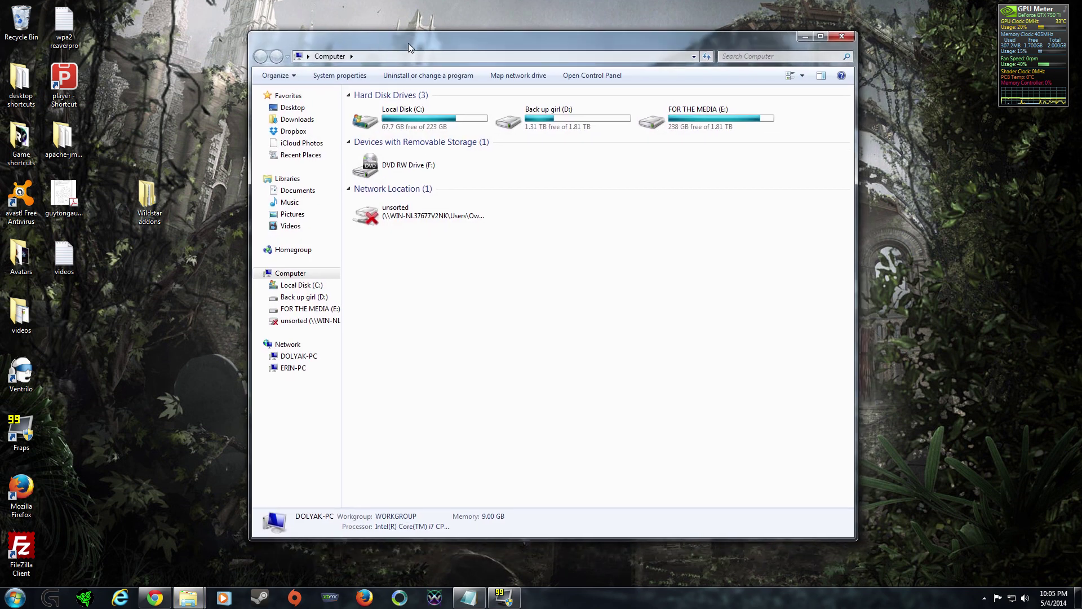
click(414, 57)
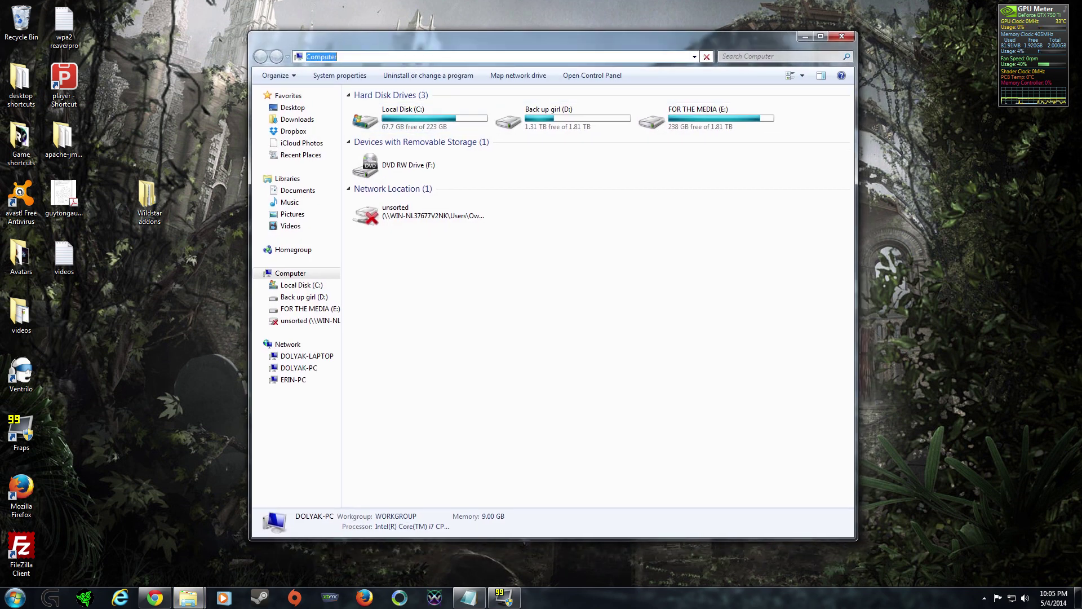
text(%appdata%)
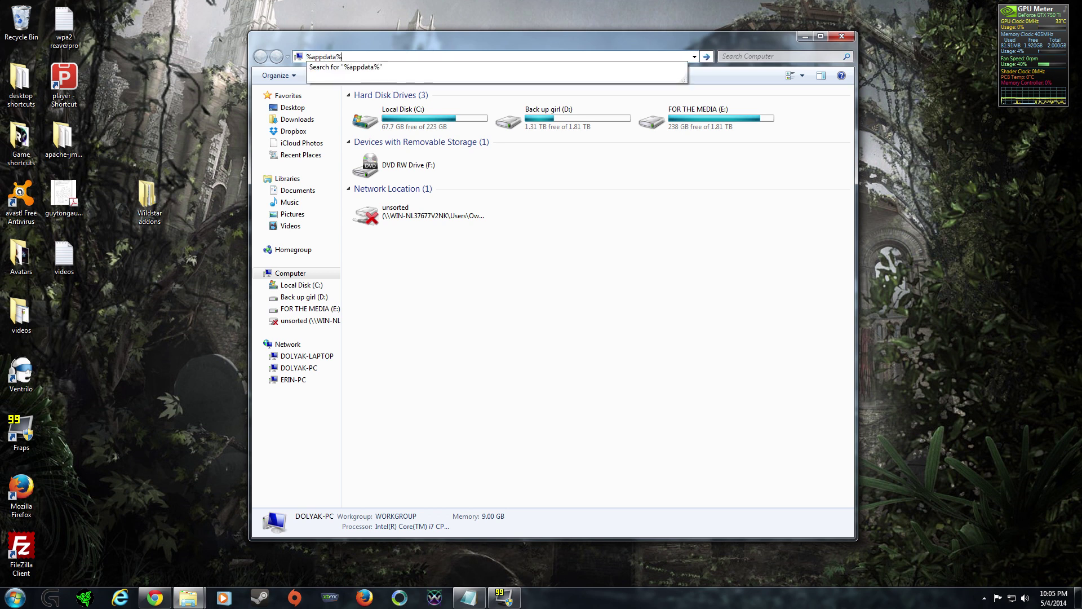
key(Return)
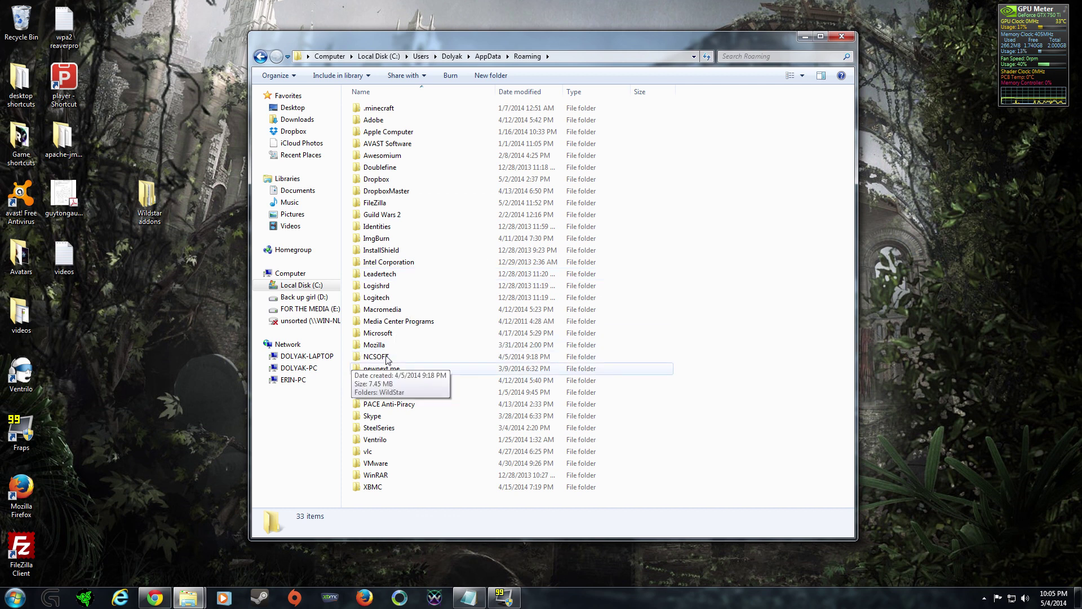
double_click(385, 360)
click(396, 110)
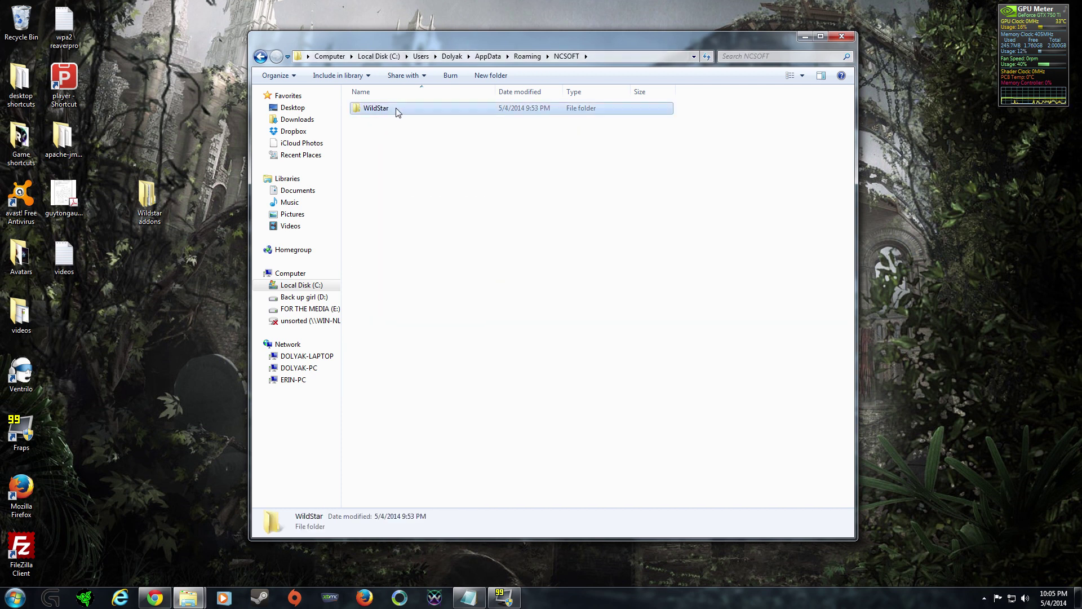
double_click(397, 110)
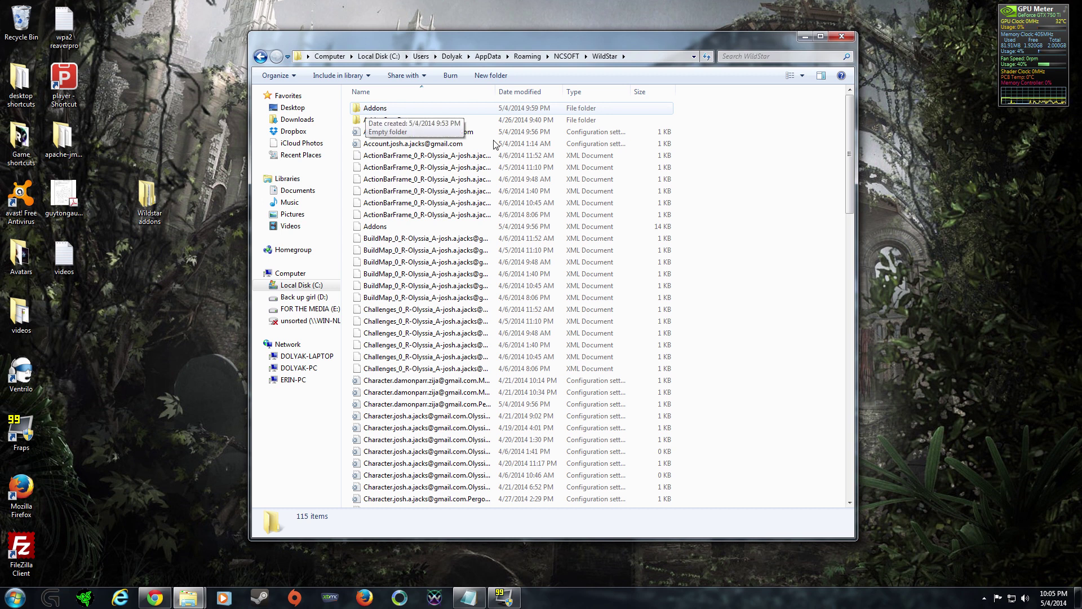
- Delete the stray New folder in WildStar, then open the empty Addons folder
right_click(725, 170)
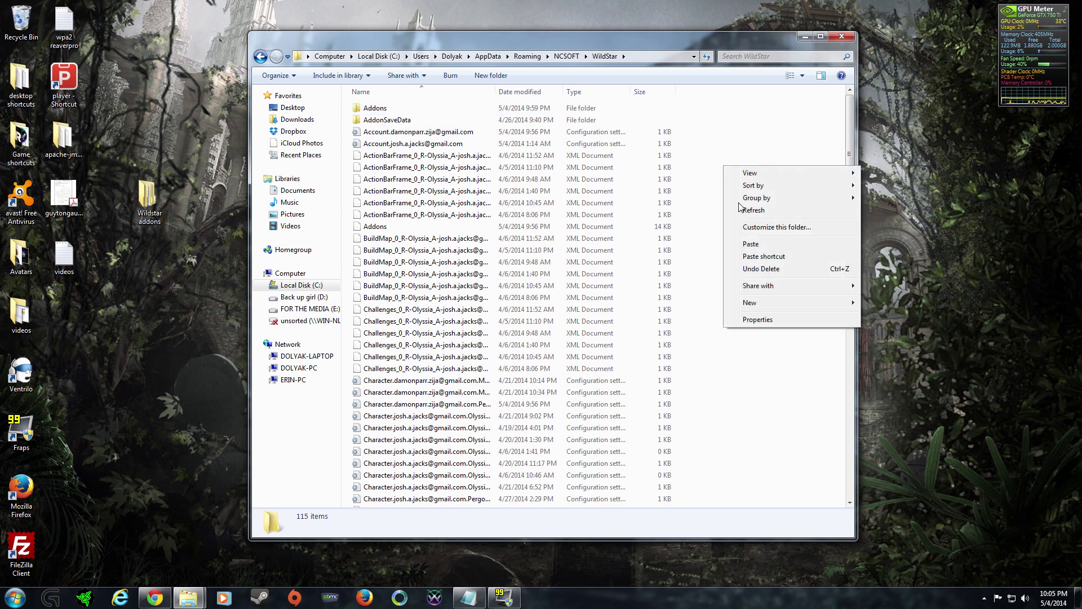
mouse_move(780, 303)
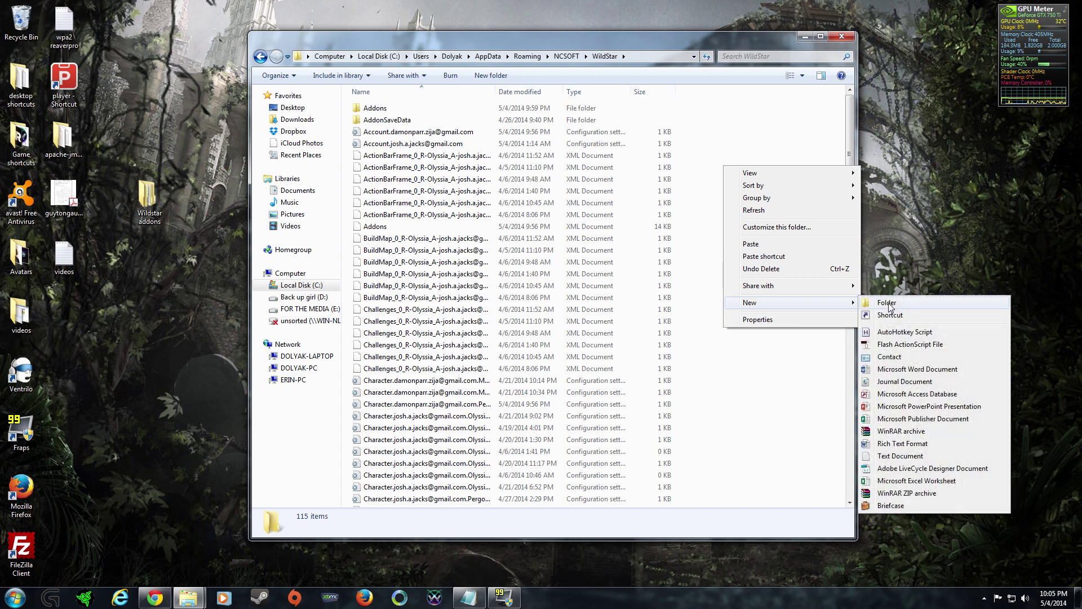
click(885, 304)
text(Ad)
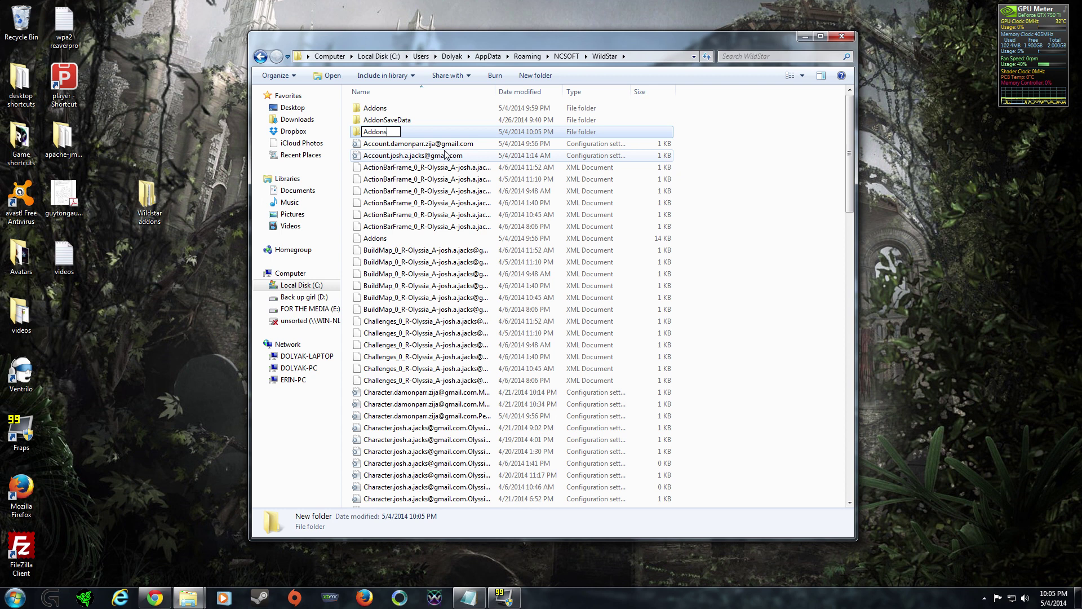
key(Escape)
click(790, 237)
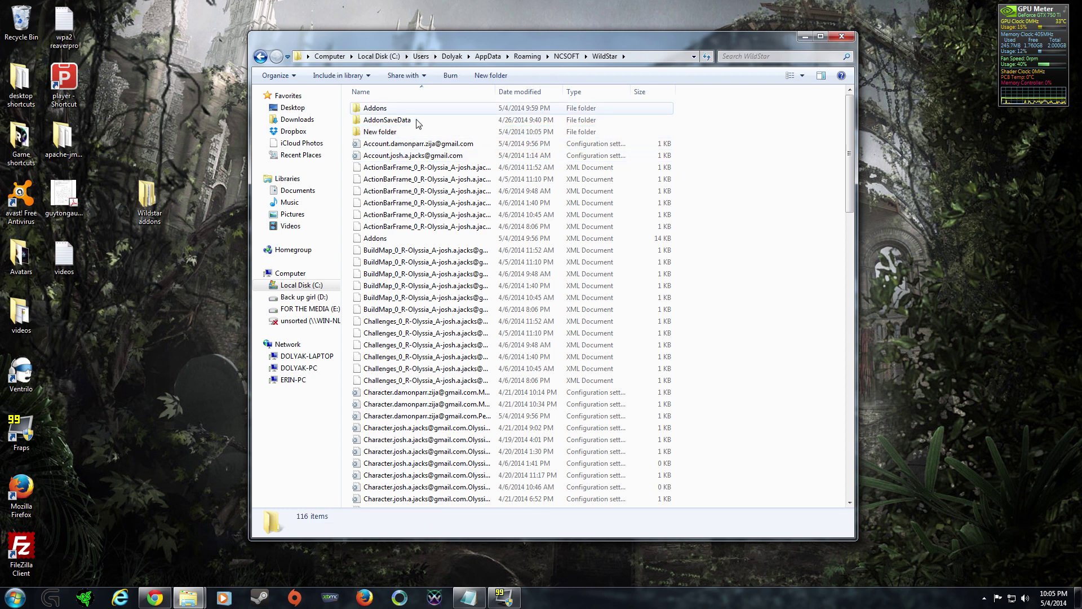
click(396, 135)
key(Delete)
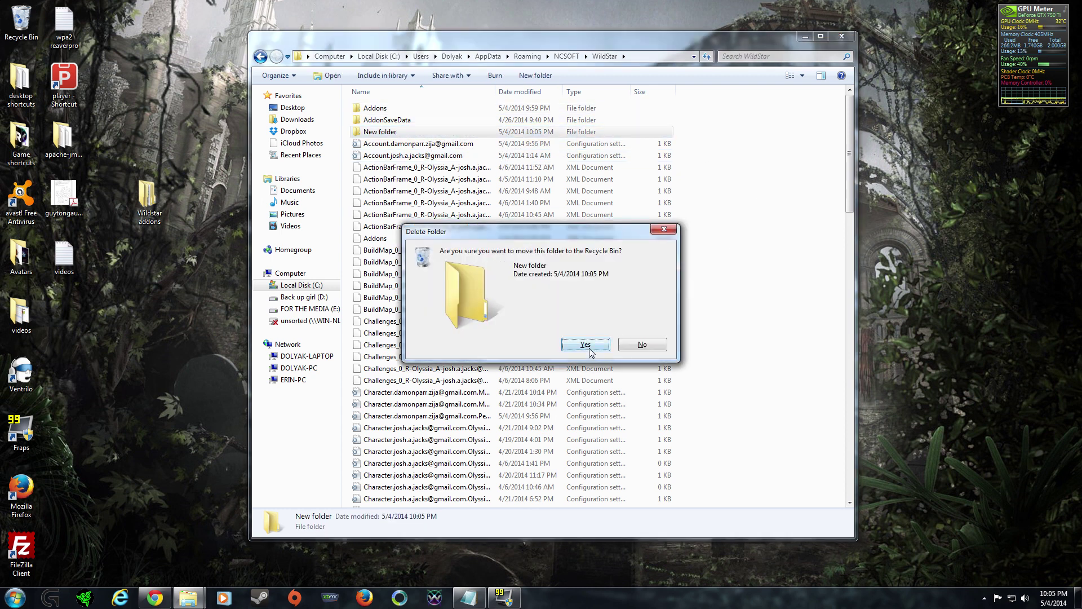
click(583, 347)
double_click(390, 110)
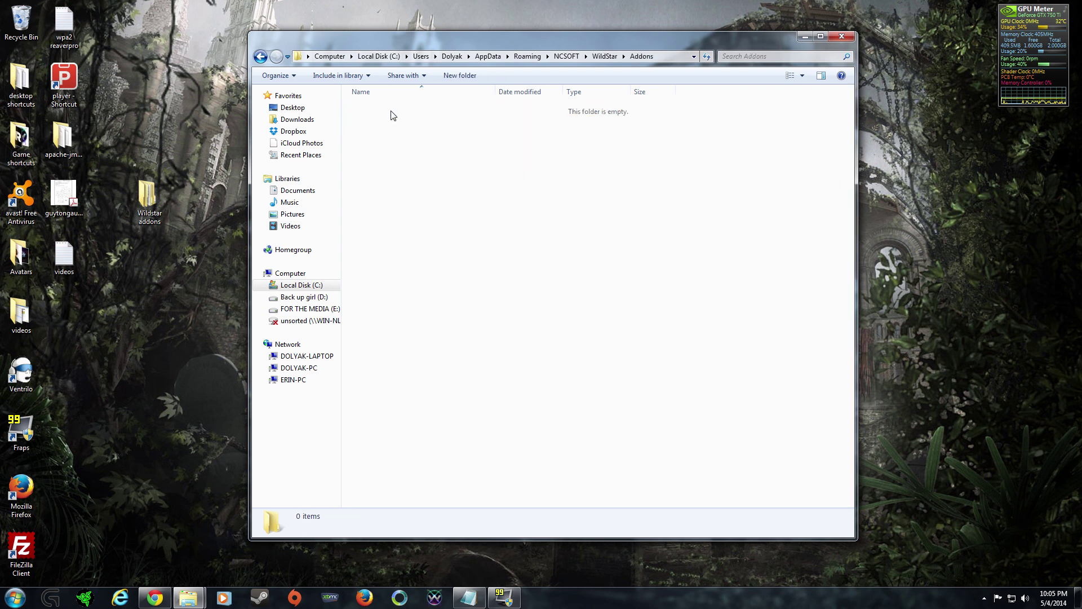
- Move all nine addon folders from the desktop Wildstar addons folder into Addons
drag(405, 35, 493, 30)
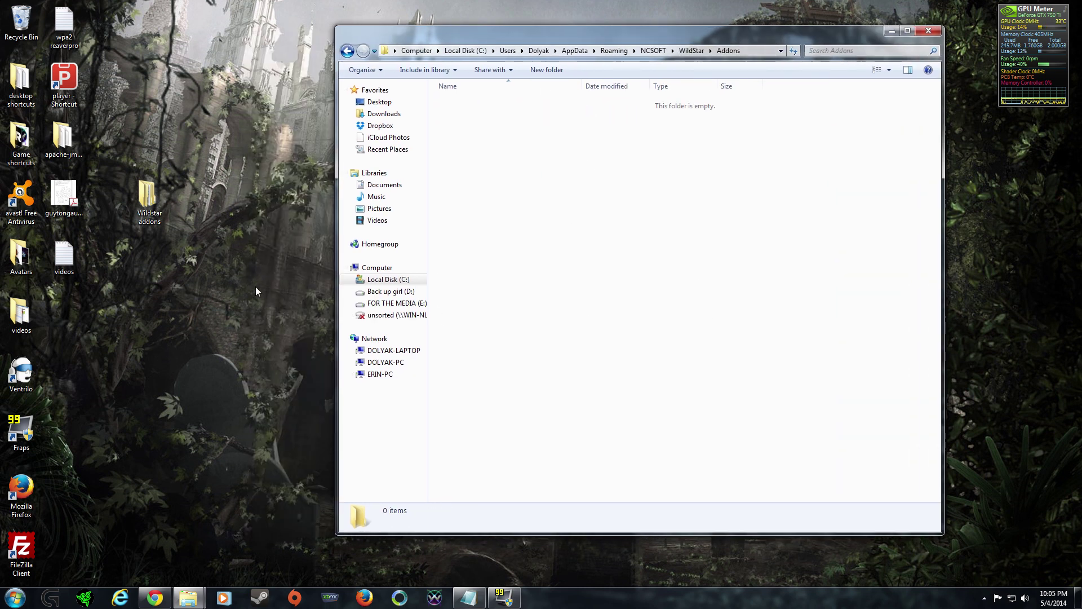
double_click(150, 203)
drag(517, 31, 323, 29)
click(843, 370)
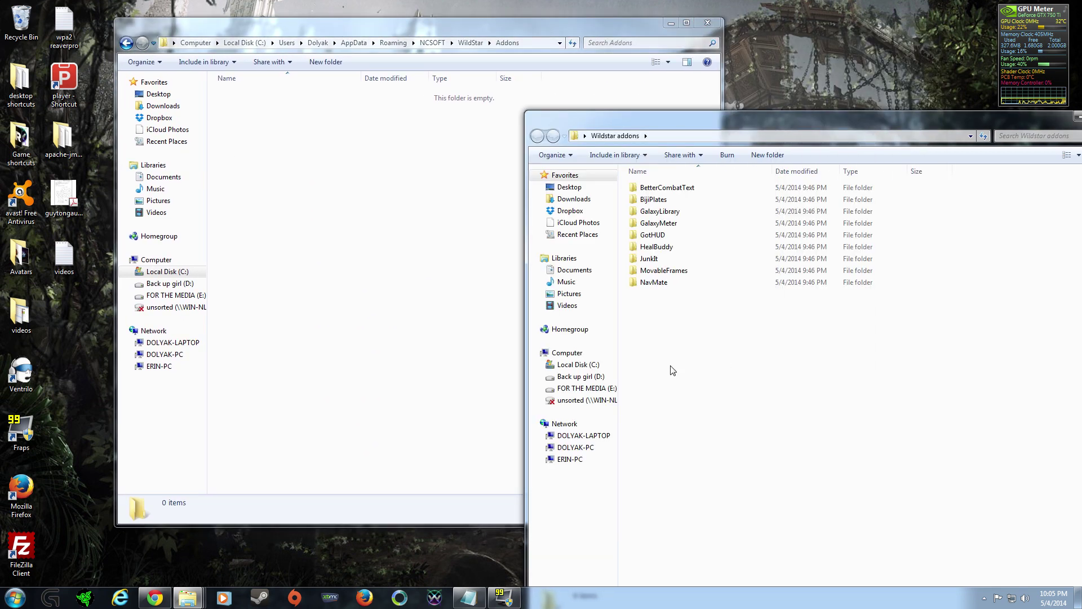
drag(668, 367, 387, 285)
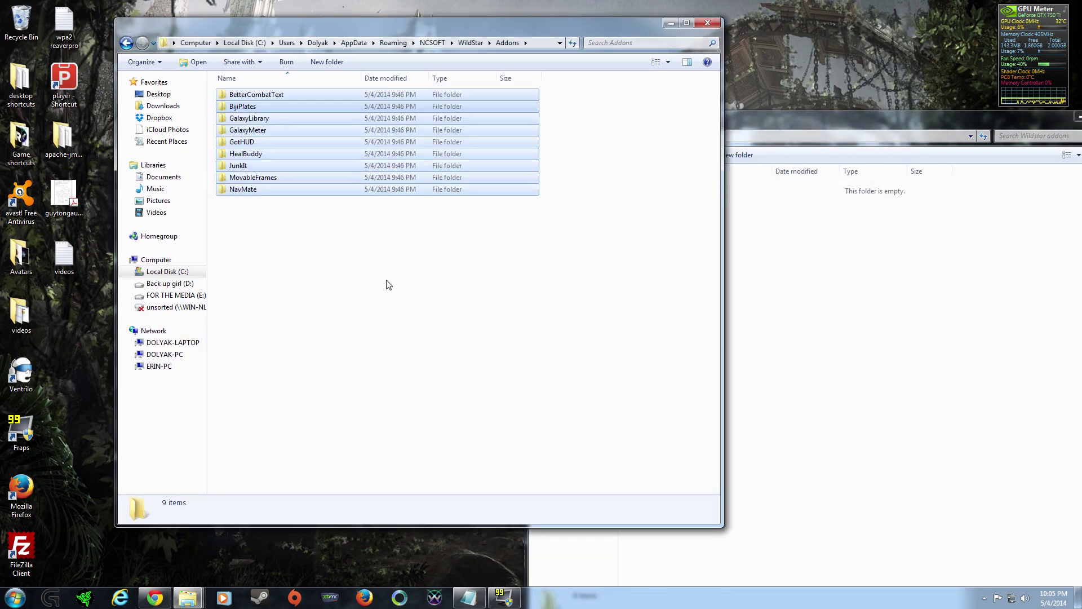
- Close the emptied Wildstar addons window and minimize the Addons window
click(945, 311)
key(alt+F4)
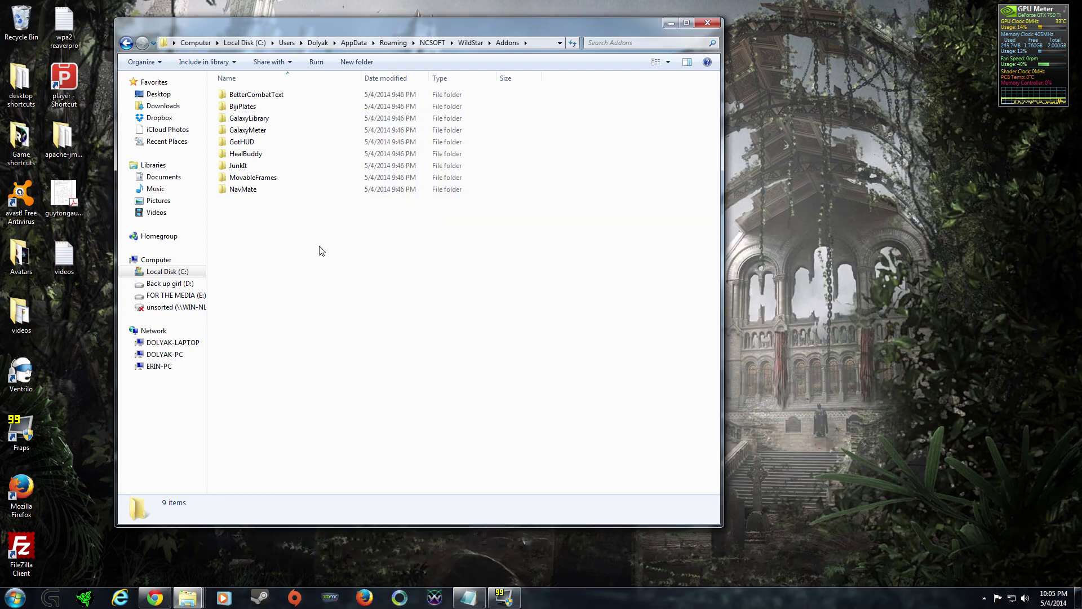
drag(367, 27, 529, 26)
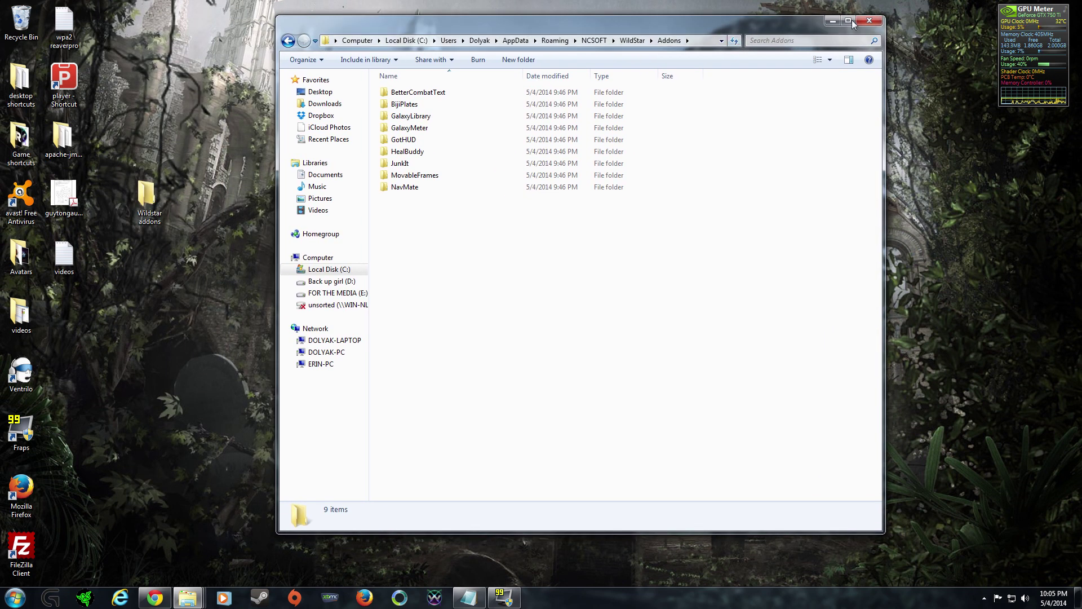
click(833, 25)
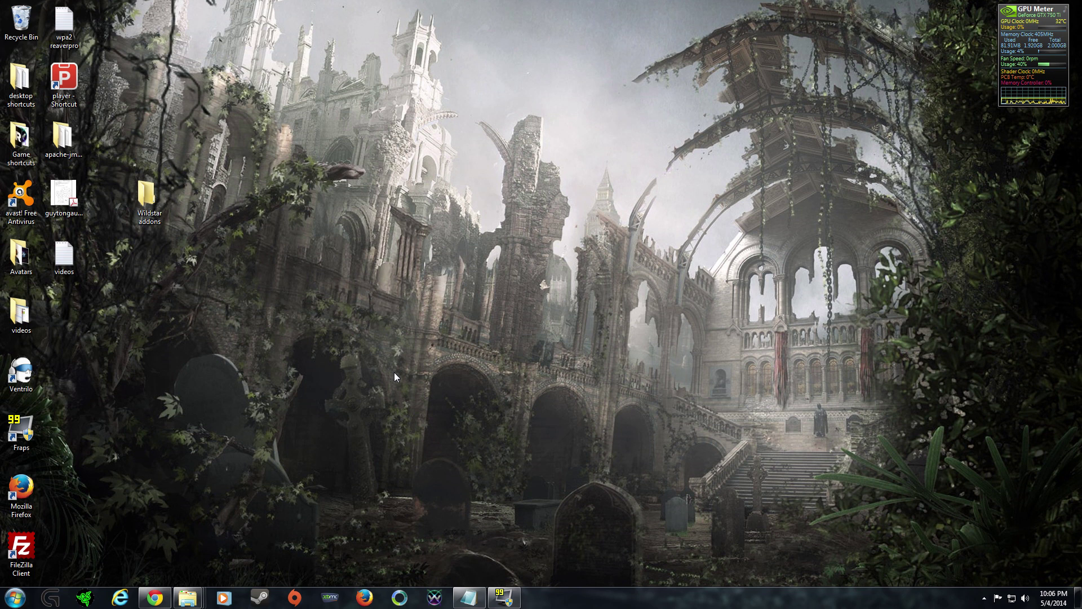
- Switch to WildStar, bring up the Options menu with Esc, and open Addon Settings
click(435, 597)
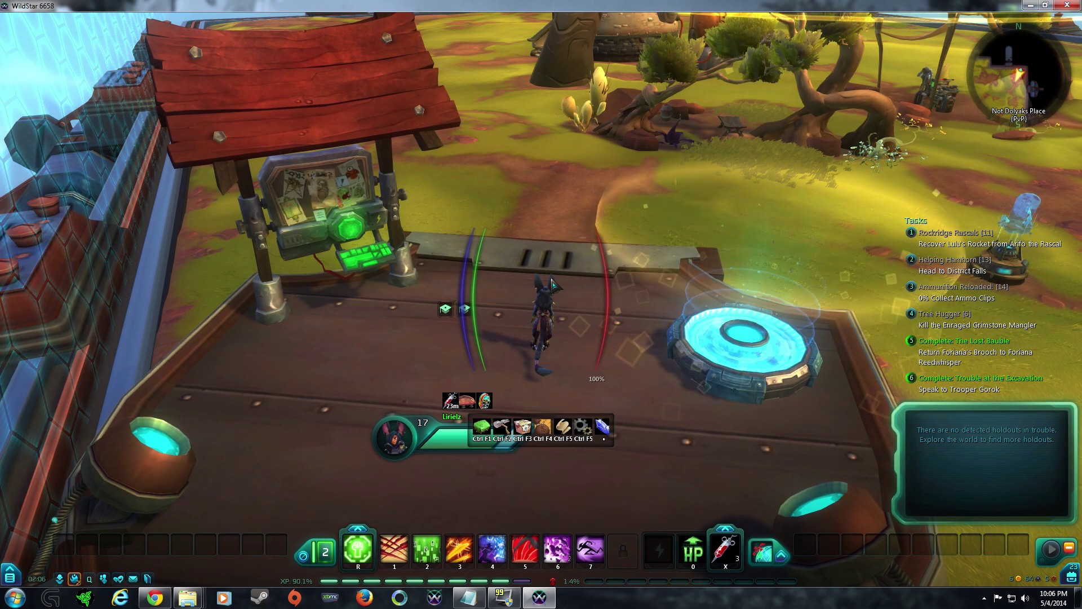
key(Escape)
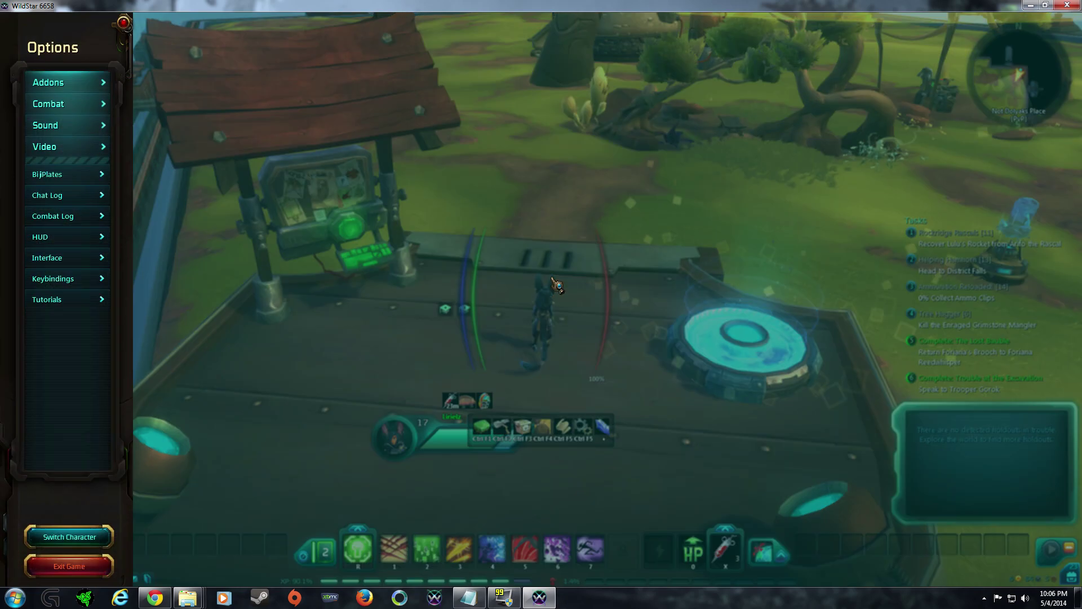
click(55, 84)
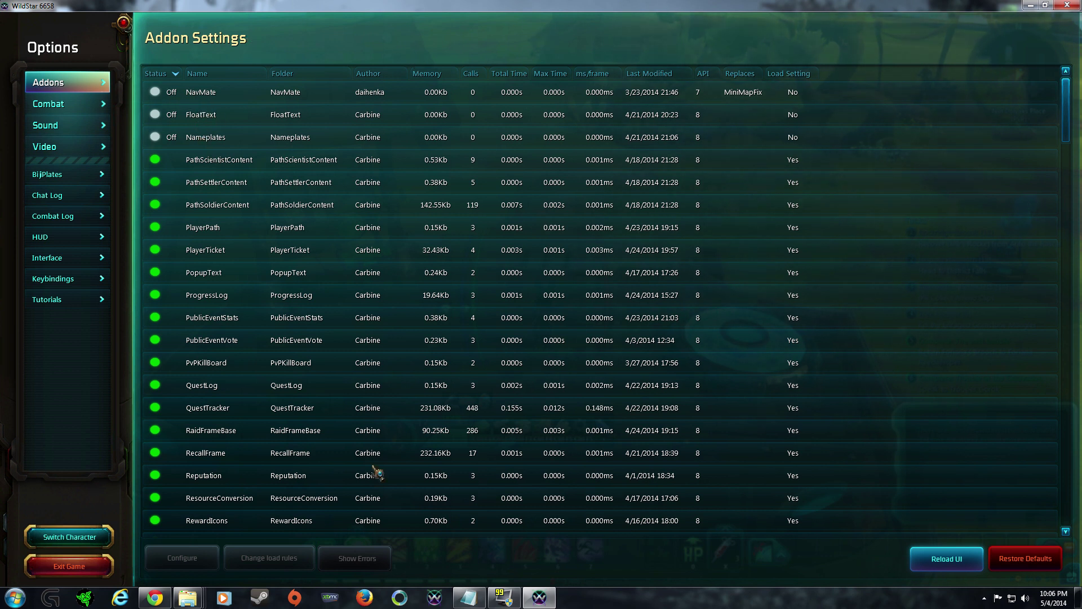
- Sort the addon list alphabetically by Name and select the JunkIt row
click(210, 74)
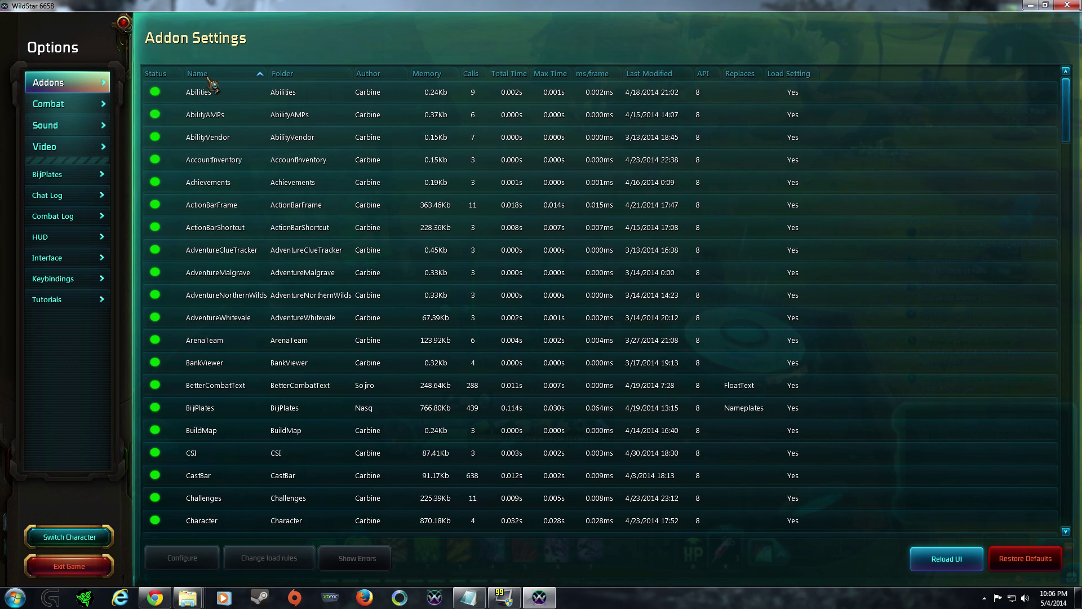
scroll(210, 283, down, 5)
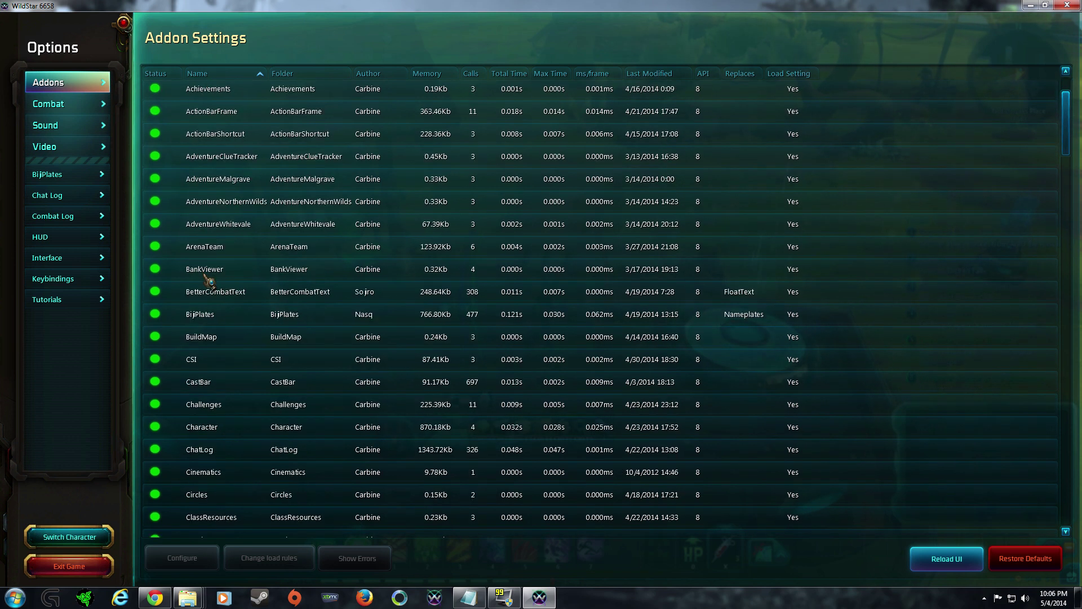
scroll(210, 283, down, 15)
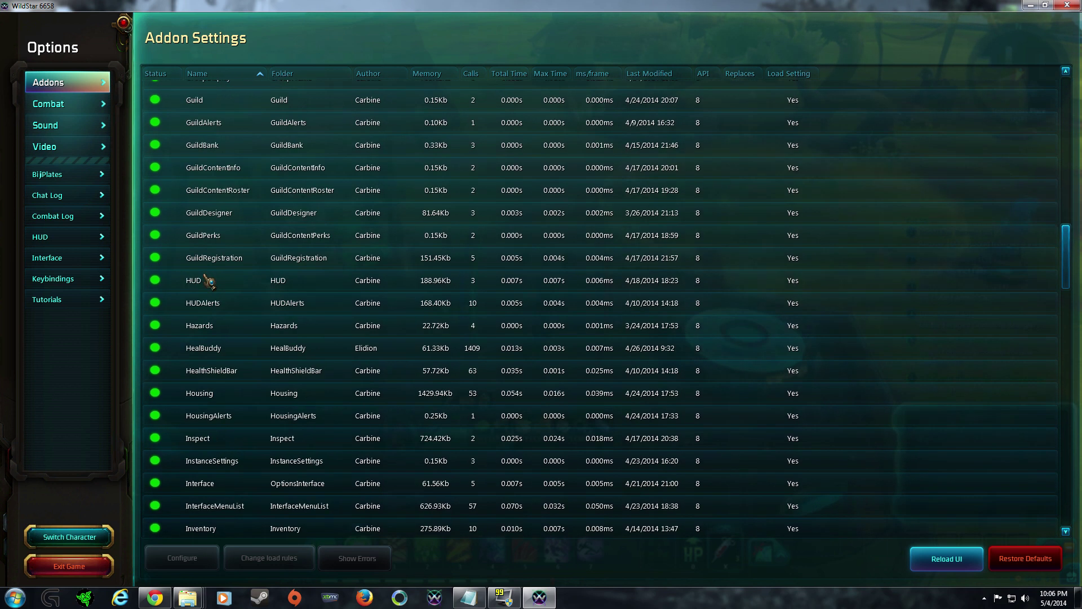
scroll(210, 282, down, 2)
scroll(205, 275, up, 2)
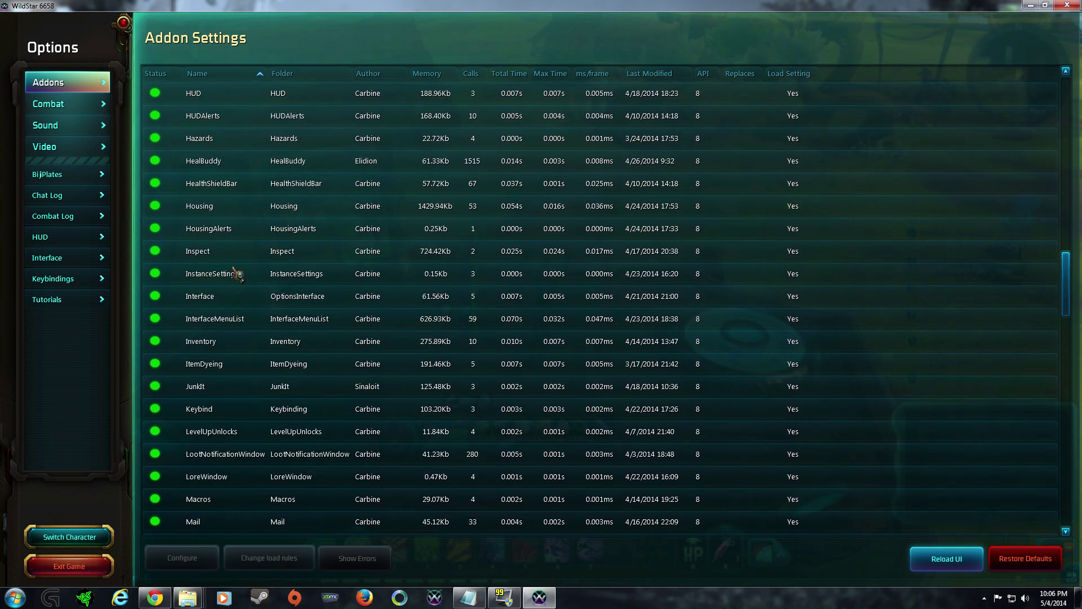
click(197, 388)
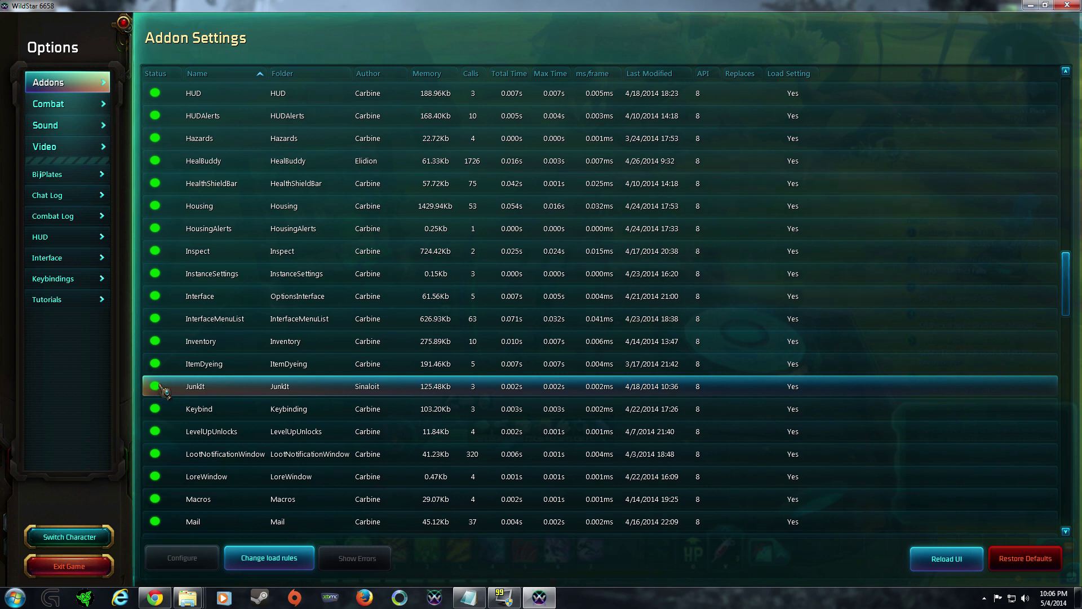
- Tick 'Ignore version mismatch and force load Addon' for JunkIt and show Advanced Options
double_click(210, 392)
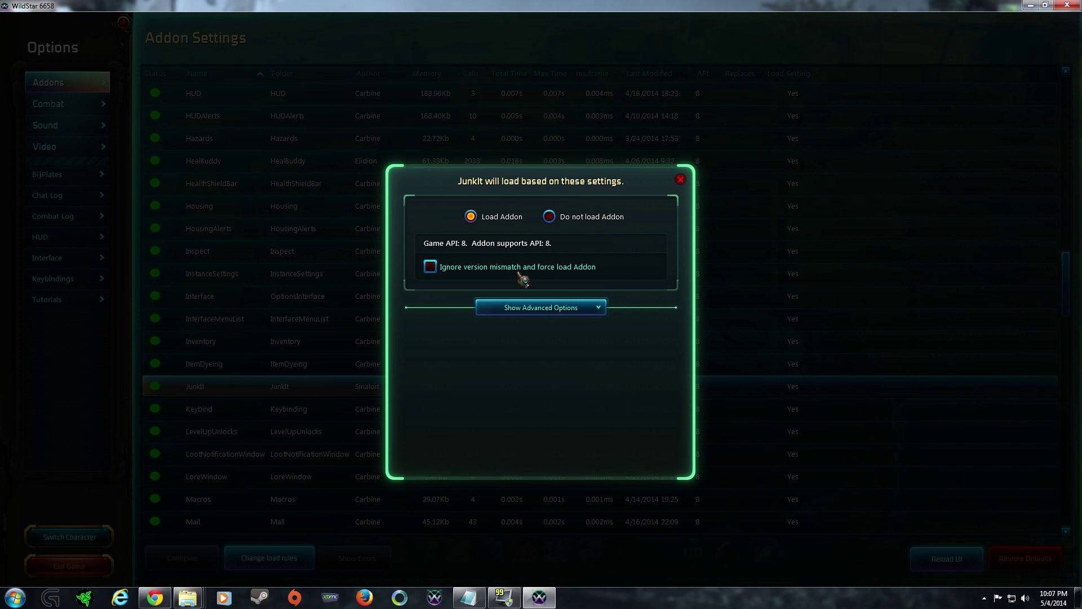
click(430, 268)
click(600, 314)
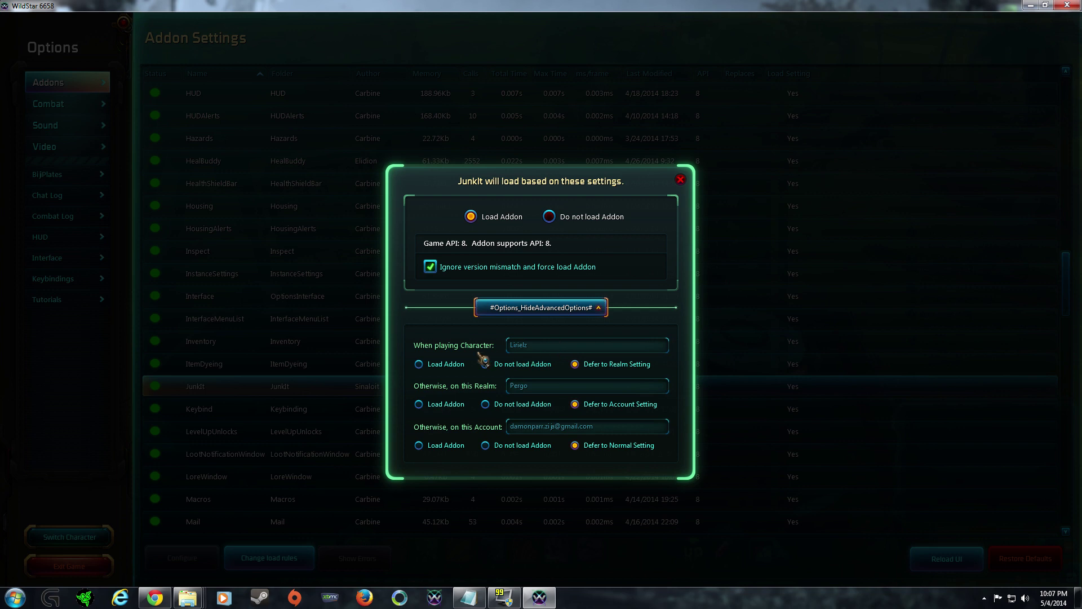